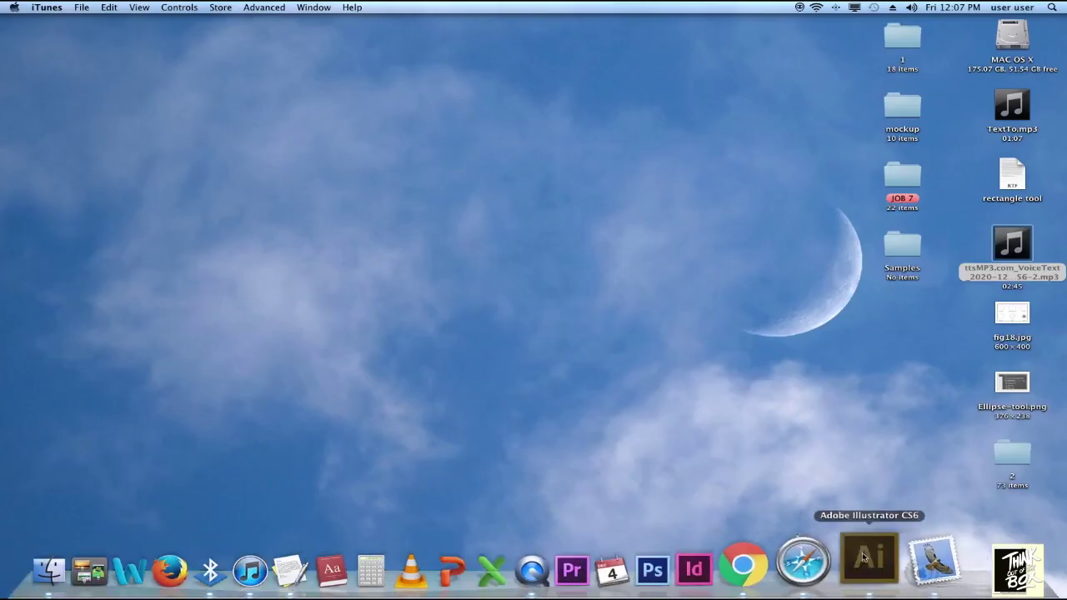
# Step: Bring Adobe Illustrator to the front from its Dock icon
pyautogui.click(871, 557)
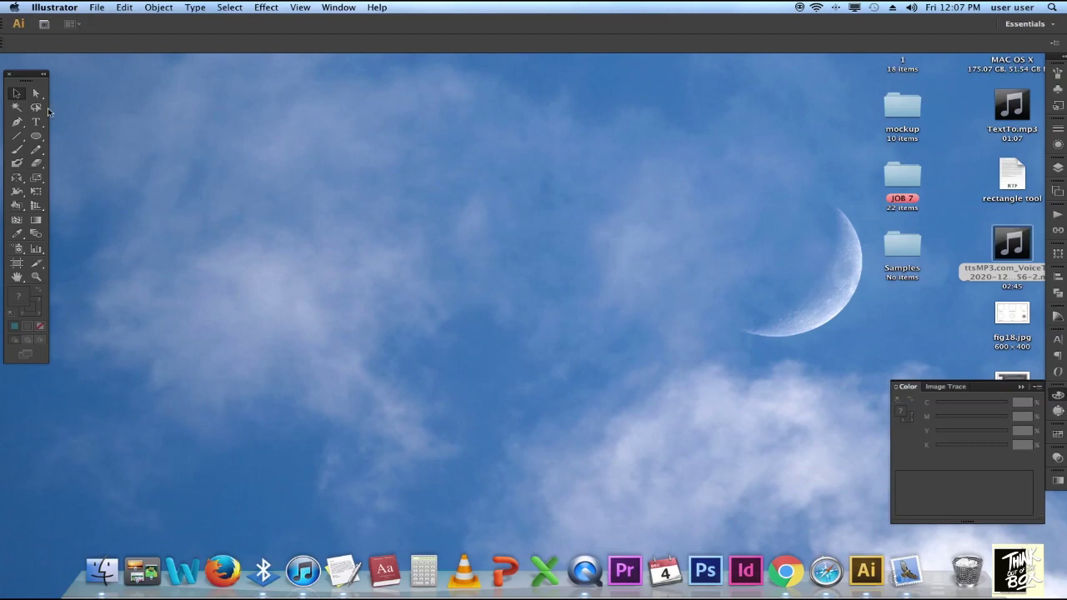
# Step: Pick the Star tool and create a new A4 landscape CMYK document, Untitled-6
pyautogui.moveTo(36, 136); pyautogui.dragTo(143, 189)
pyautogui.click(100, 8)
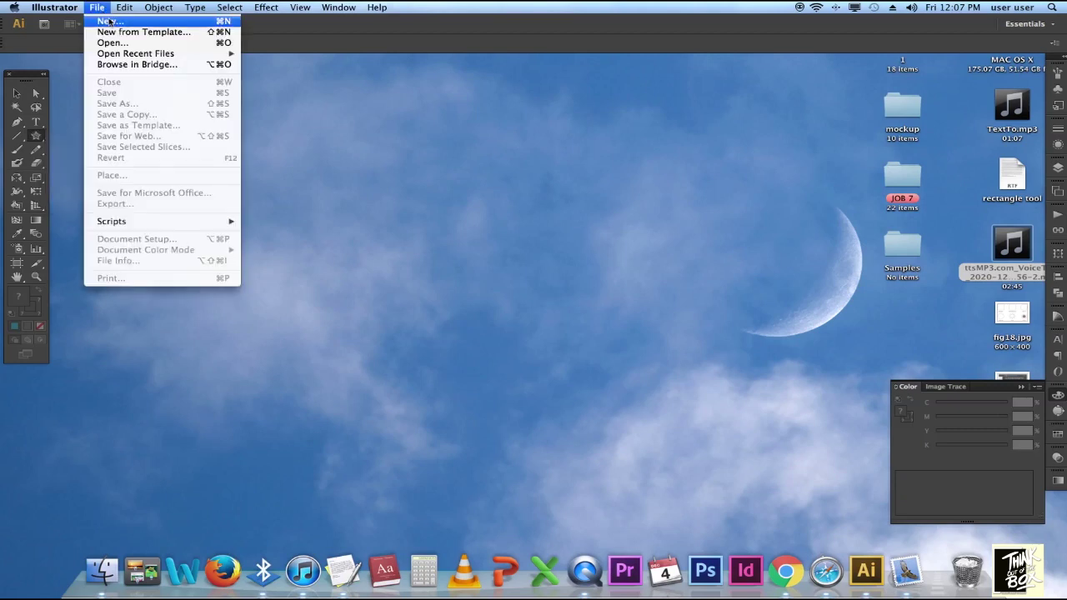
pyautogui.click(111, 21)
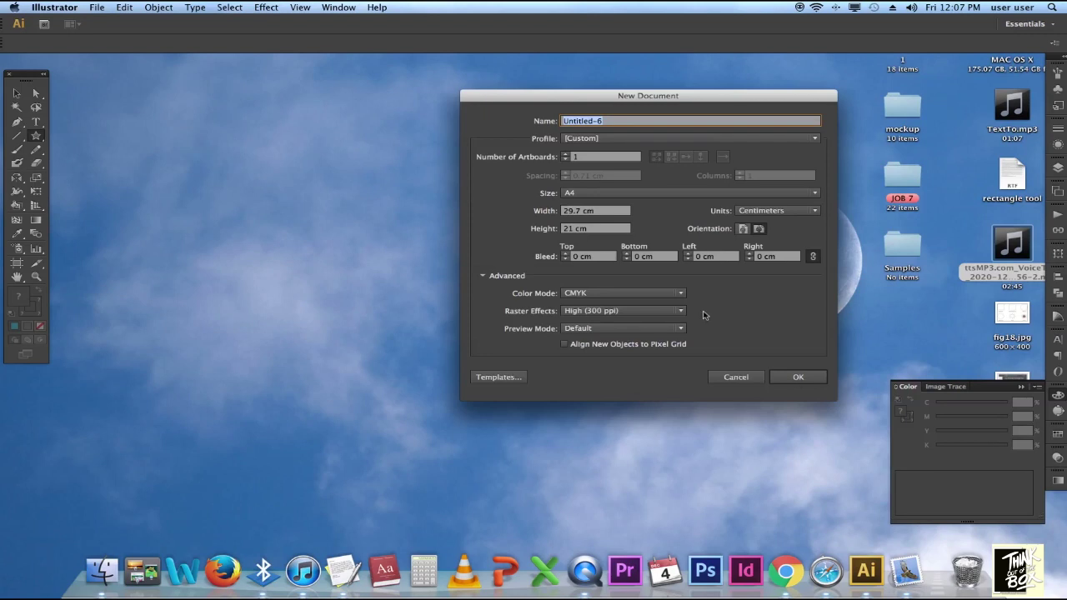
pyautogui.click(805, 380)
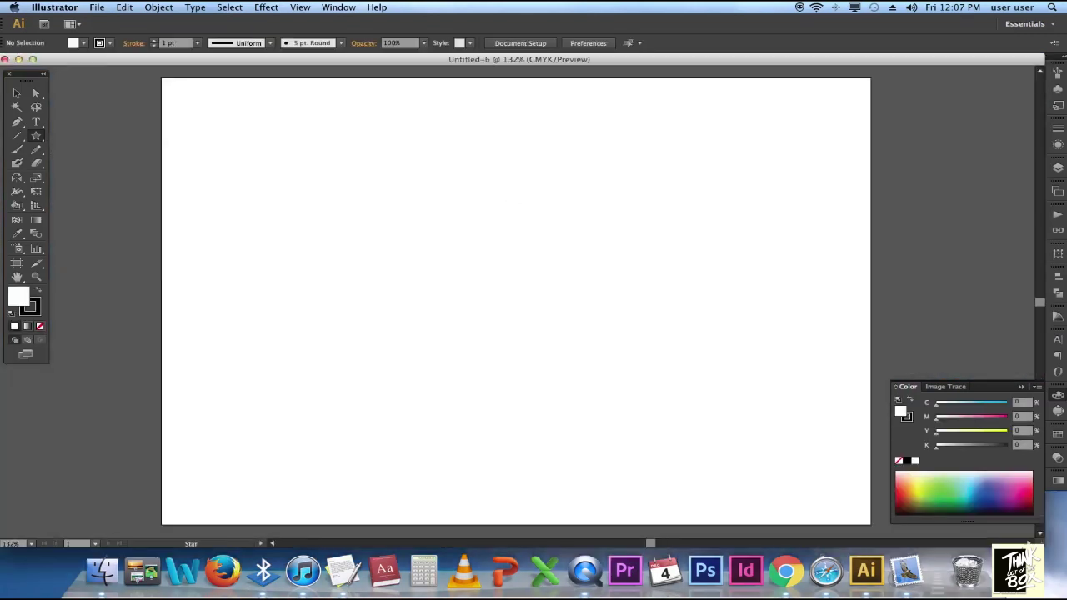
# Step: Set the fill to 61% cyan and drag out four rectangles, including a small square
pyautogui.click(981, 403)
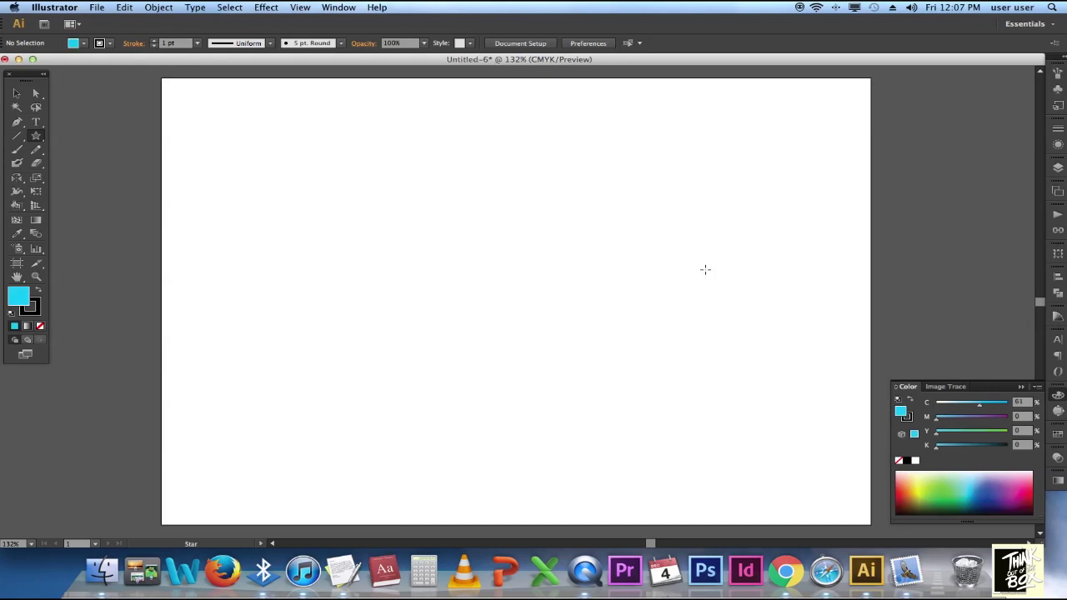
pyautogui.moveTo(45, 138); pyautogui.dragTo(68, 138)
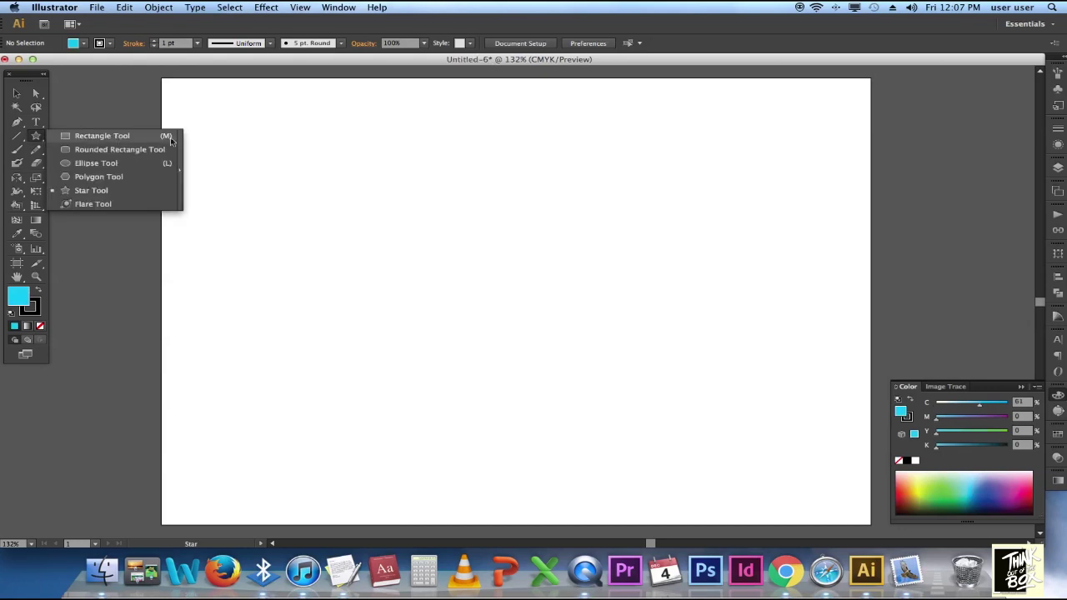
pyautogui.moveTo(171, 140); pyautogui.dragTo(173, 137)
pyautogui.moveTo(192, 96)
pyautogui.mouseDown()
pyautogui.moveTo(338, 191)
pyautogui.moveTo(349, 244)
pyautogui.mouseUp()
pyautogui.moveTo(374, 105)
pyautogui.mouseDown()
pyautogui.moveTo(472, 186)
pyautogui.moveTo(599, 178)
pyautogui.mouseUp()
pyautogui.moveTo(374, 193); pyautogui.dragTo(481, 336)
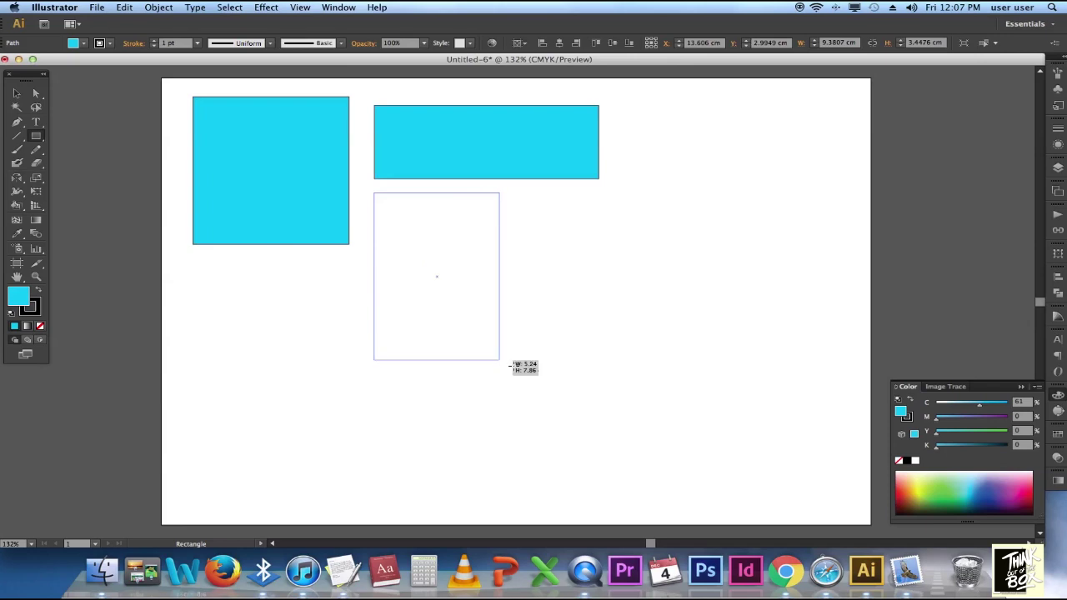
pyautogui.moveTo(515, 371); pyautogui.dragTo(500, 361)
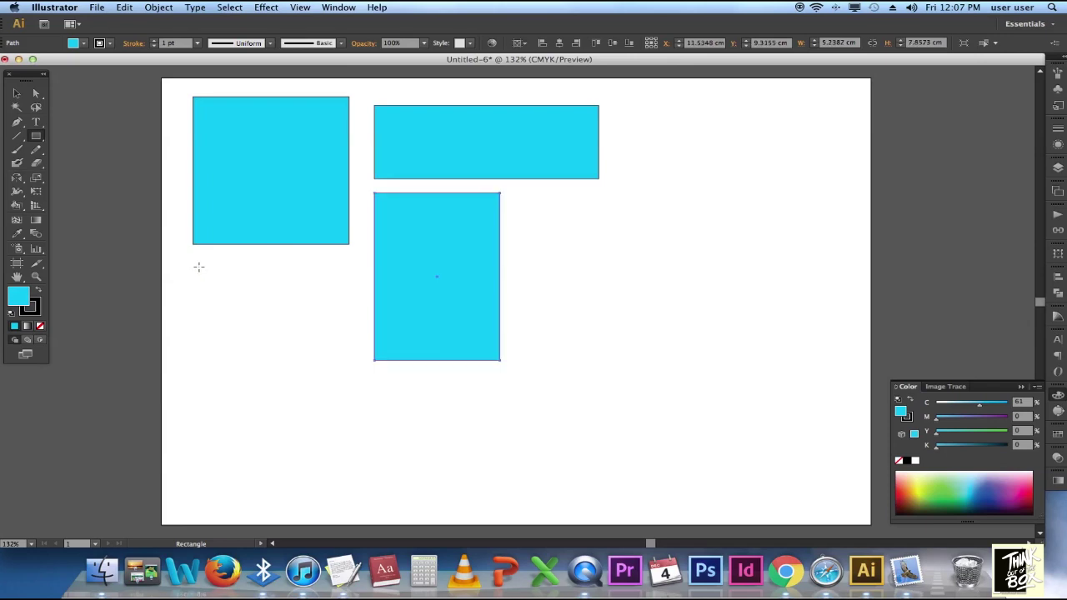
pyautogui.moveTo(197, 265); pyautogui.dragTo(293, 350)
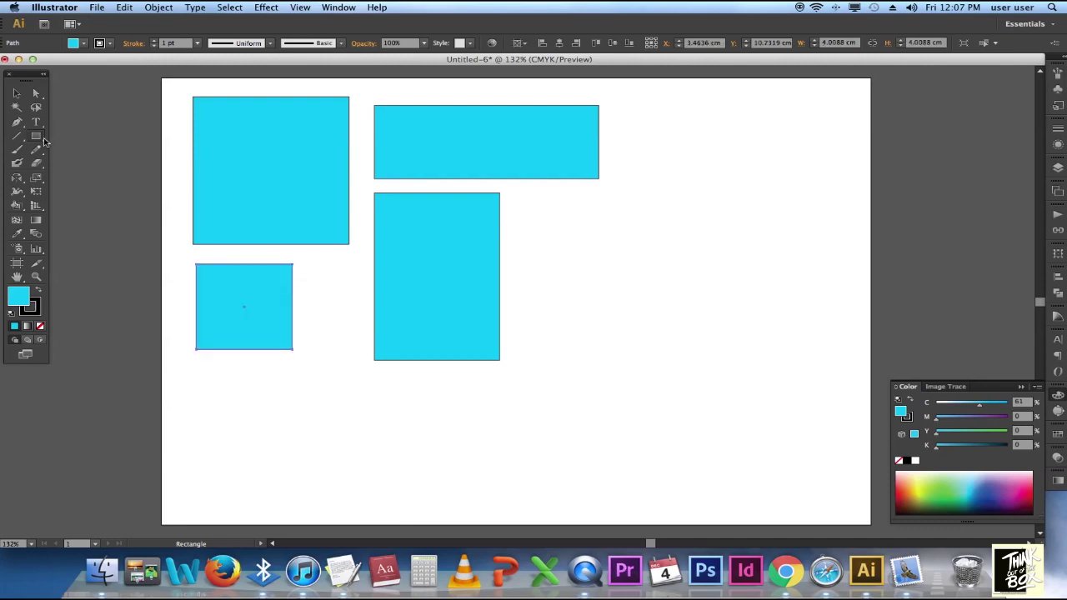
# Step: Add a 4.0088 × 4.0088 cm square on the right from typed dimensions
pyautogui.click(691, 271)
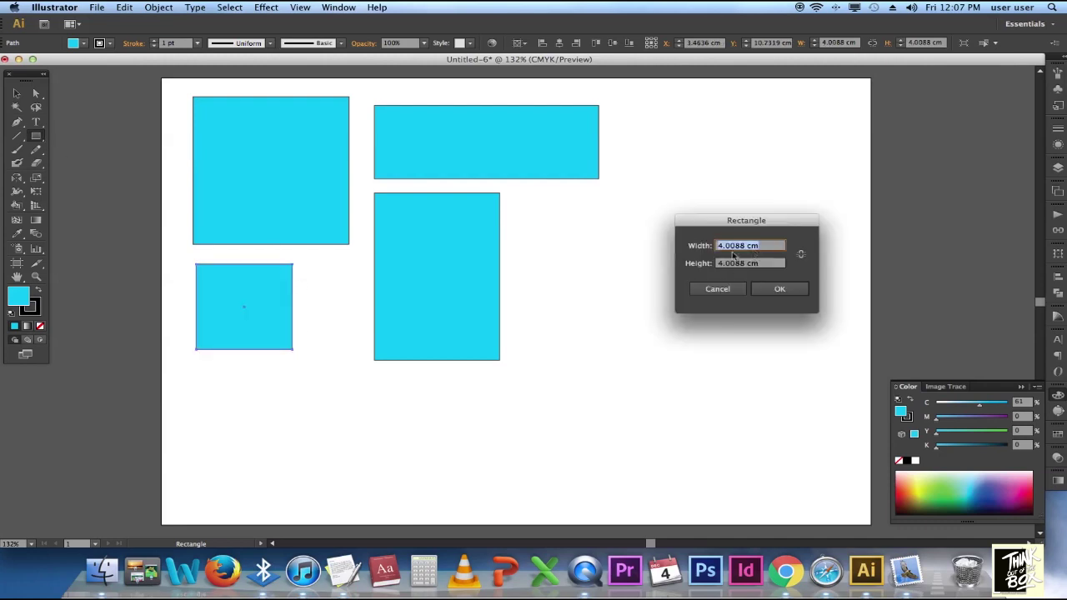
pyautogui.click(781, 289)
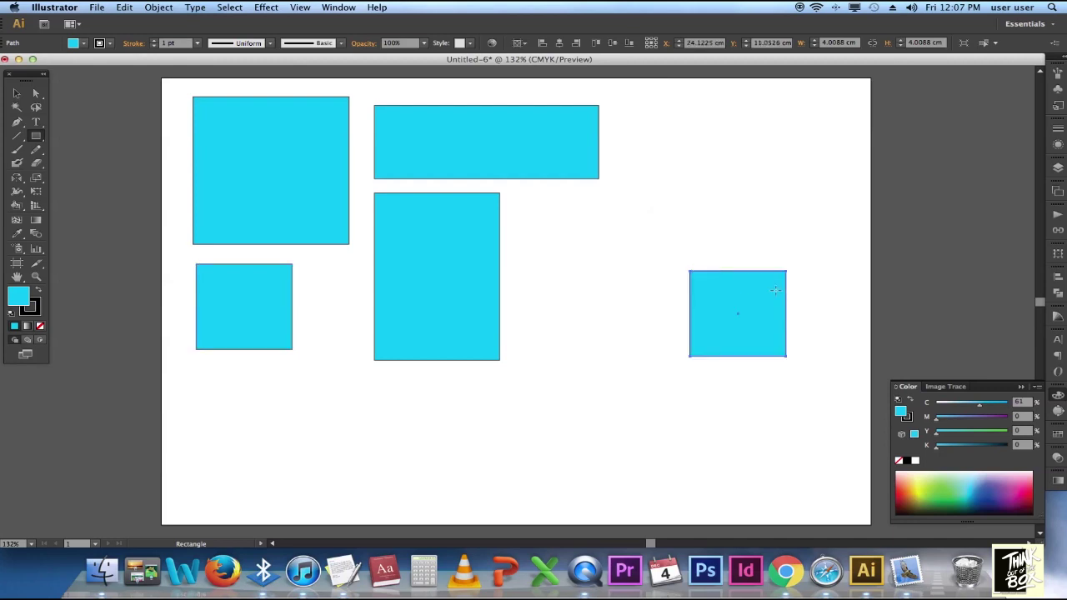
pyautogui.click(37, 140)
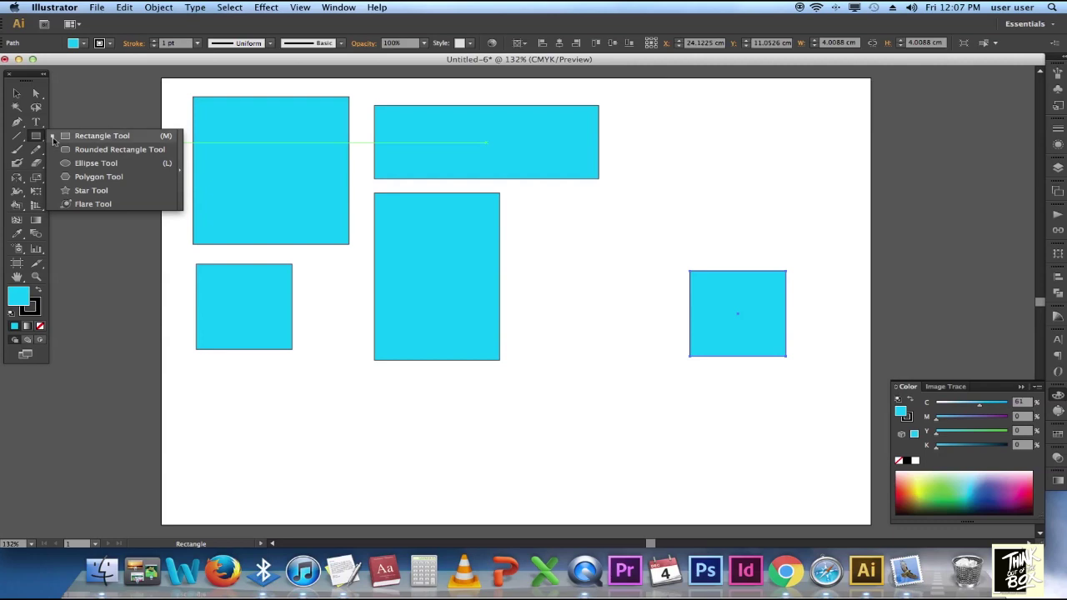
# Step: Draw a rounded rectangle top-right, then create another with a 2 cm corner radius
pyautogui.click(130, 151)
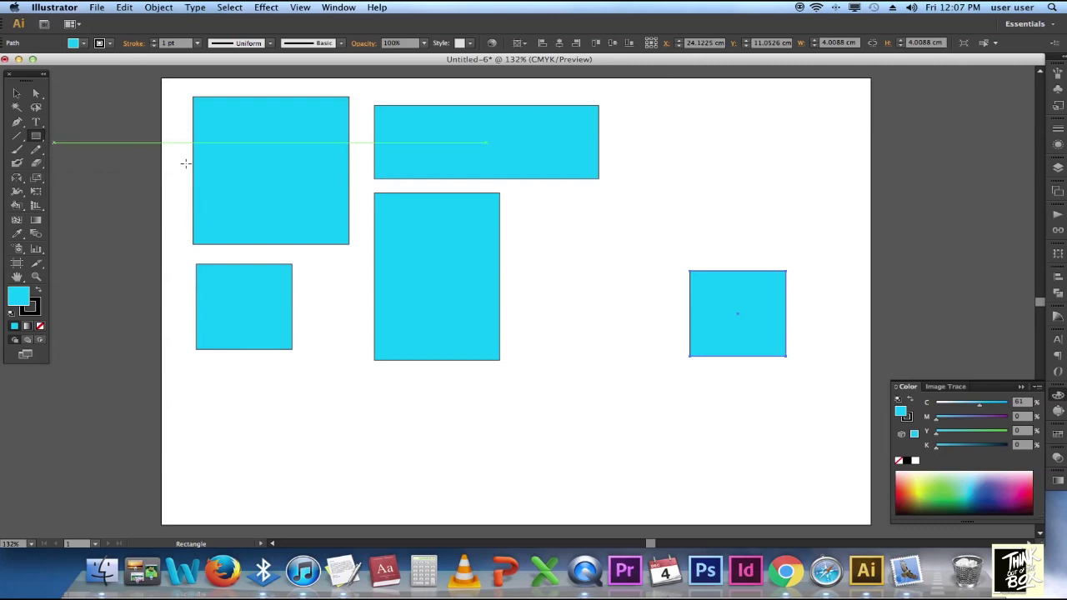
pyautogui.moveTo(666, 112); pyautogui.dragTo(779, 232)
pyautogui.click(616, 250)
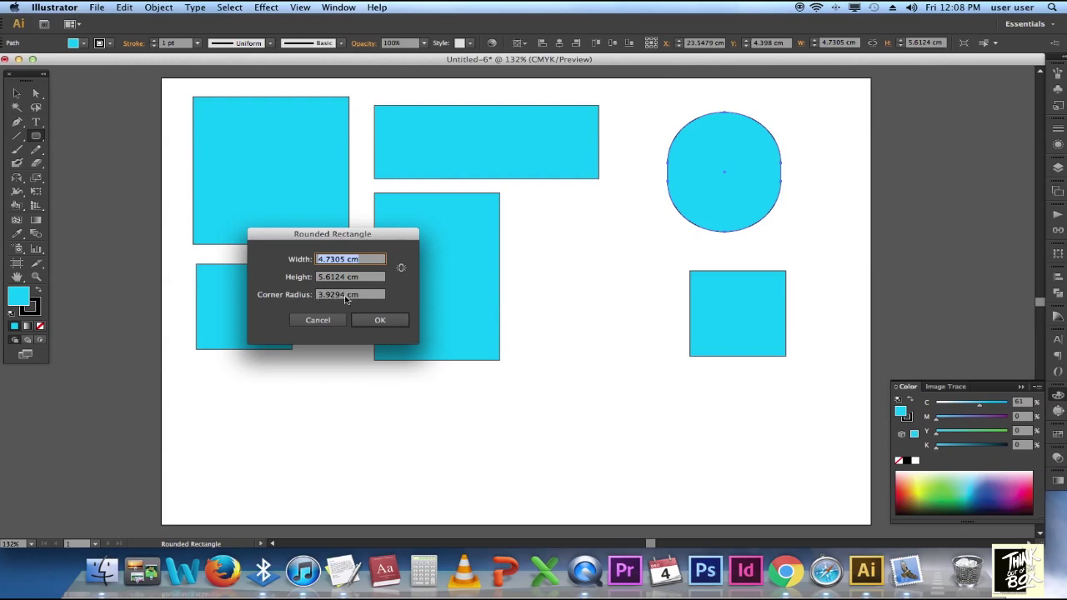
pyautogui.moveTo(346, 298); pyautogui.dragTo(296, 298)
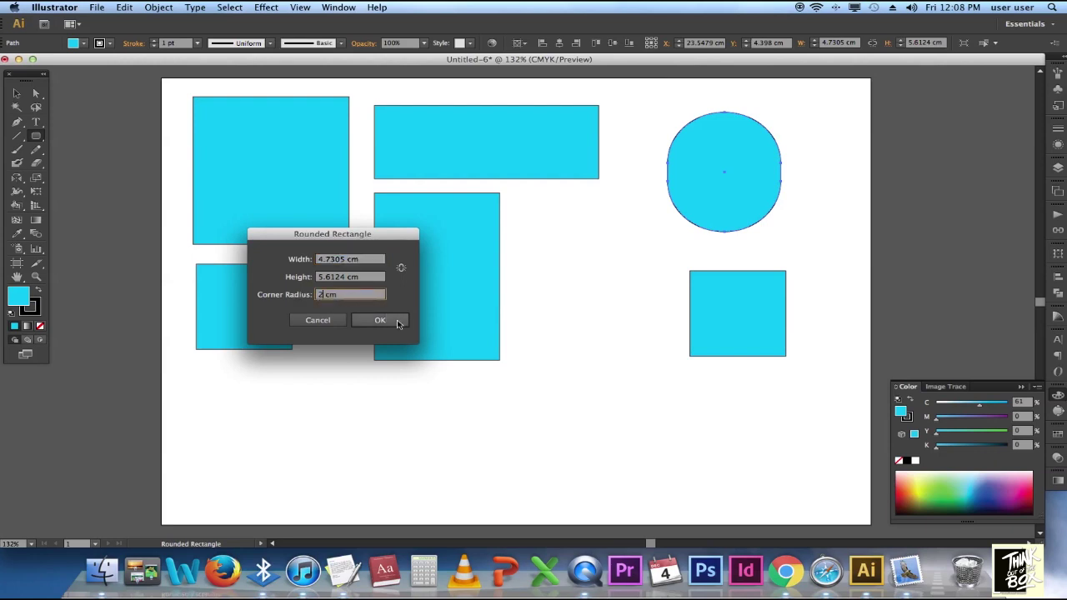
pyautogui.click(380, 320)
# Step: Add tall and long pill shapes, a bottom-left rounded shape, and a 4.8106 × 3.6614 cm one
pyautogui.moveTo(526, 232); pyautogui.dragTo(588, 337)
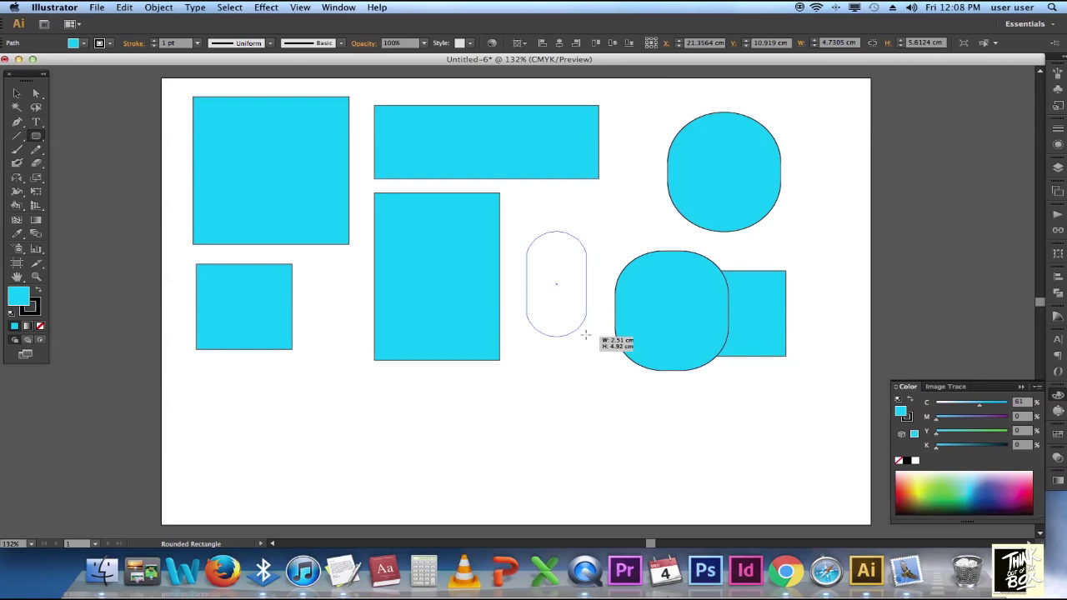
pyautogui.moveTo(522, 400); pyautogui.dragTo(836, 467)
pyautogui.moveTo(265, 400); pyautogui.dragTo(380, 478)
pyautogui.hscroll(2, 445, 392)
pyautogui.hscroll(10, 338, 393)
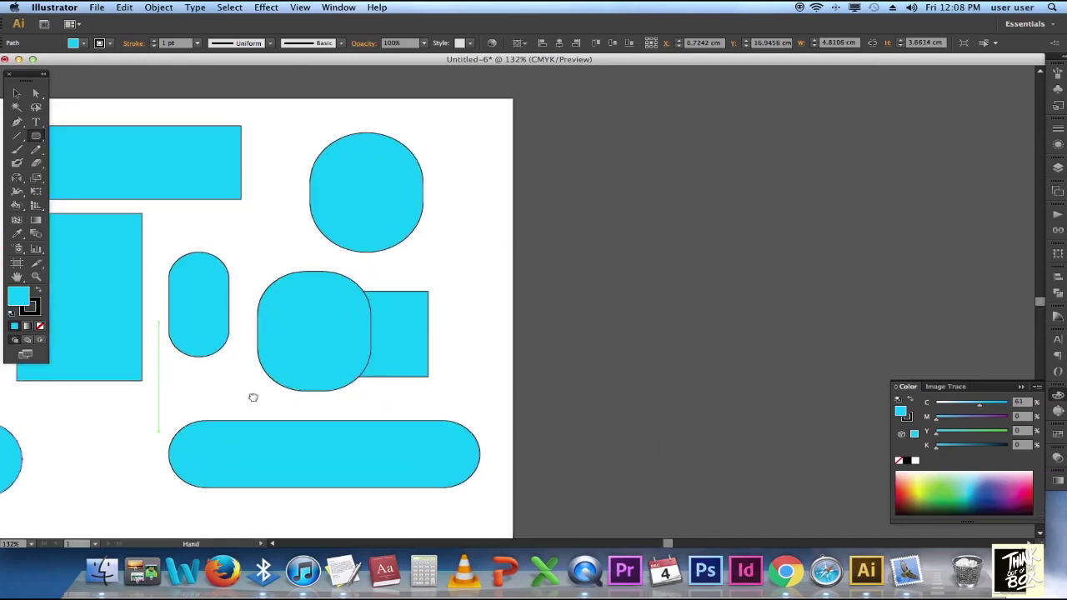
pyautogui.hscroll(-3, 505, 386)
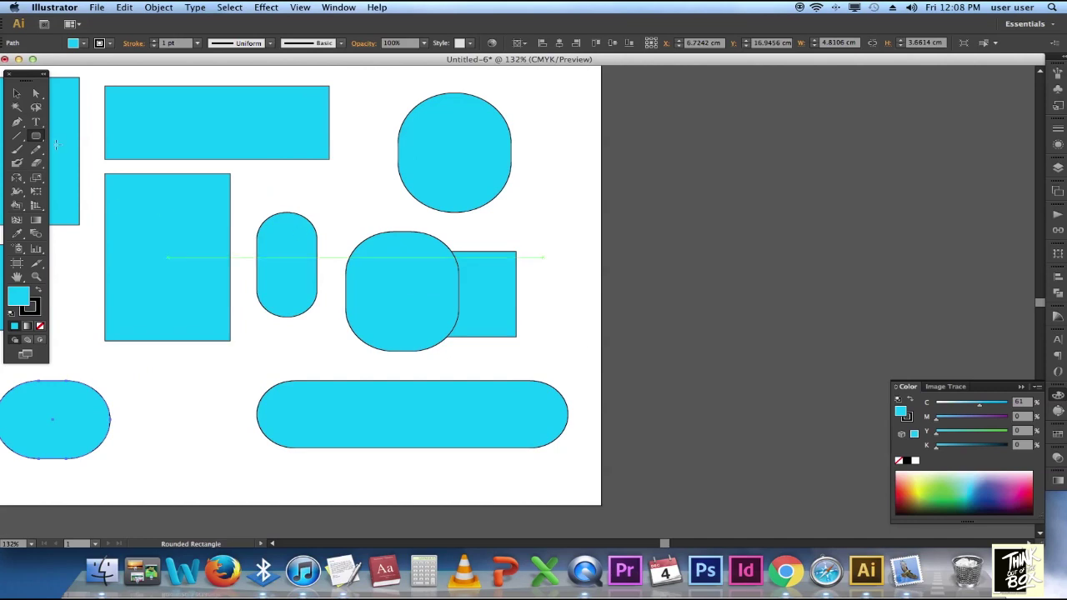
pyautogui.click(568, 244)
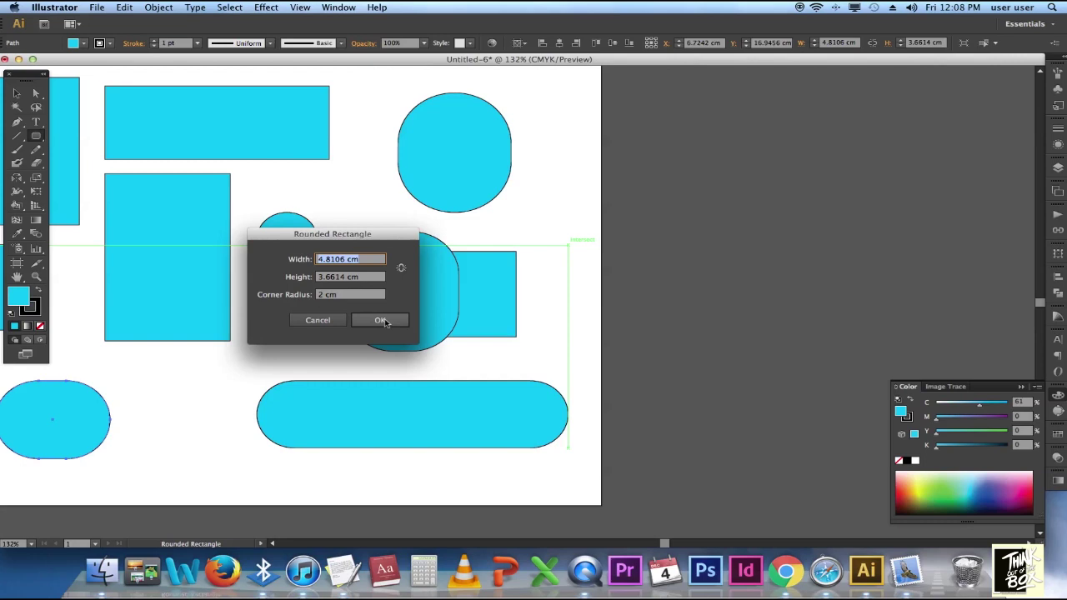
pyautogui.click(381, 321)
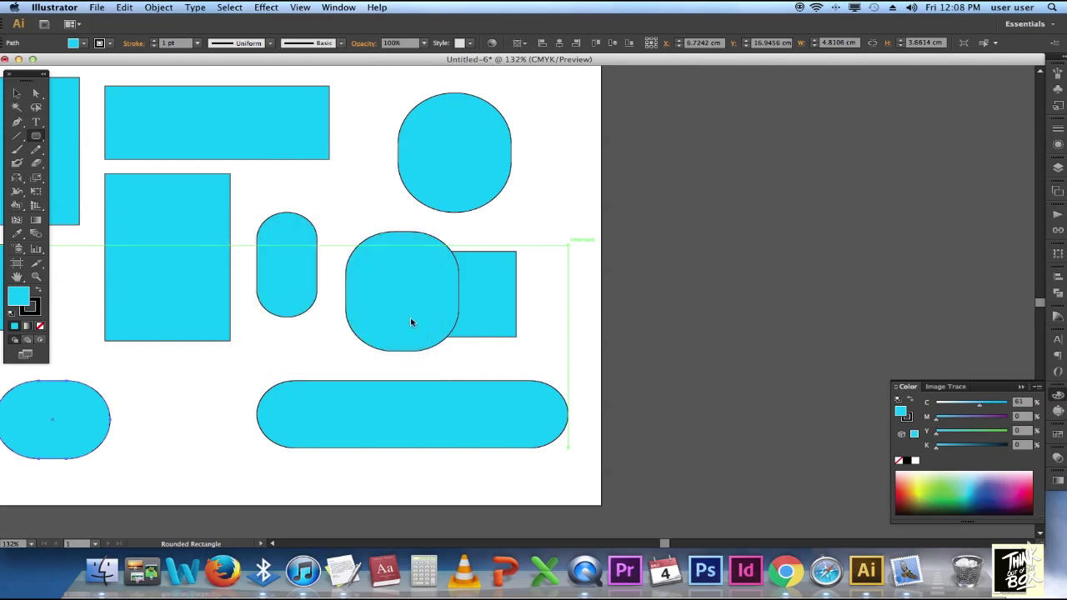
# Step: Select all the rectangles and delete them
pyautogui.press('a')
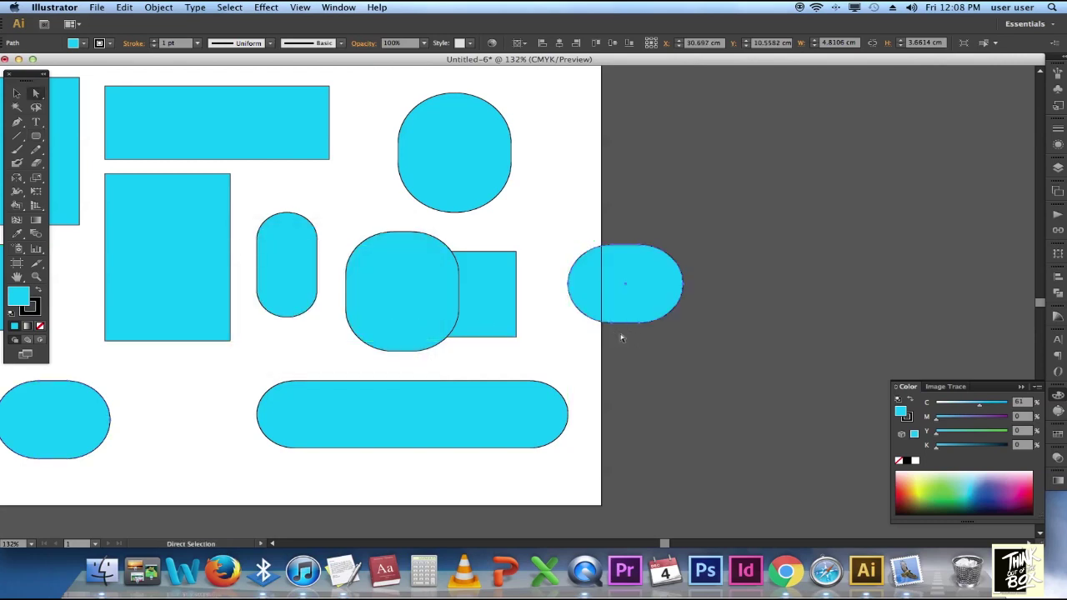
pyautogui.press('super+a')
pyautogui.press('super+shift+a')
pyautogui.press('super+a')
pyautogui.press('Delete')
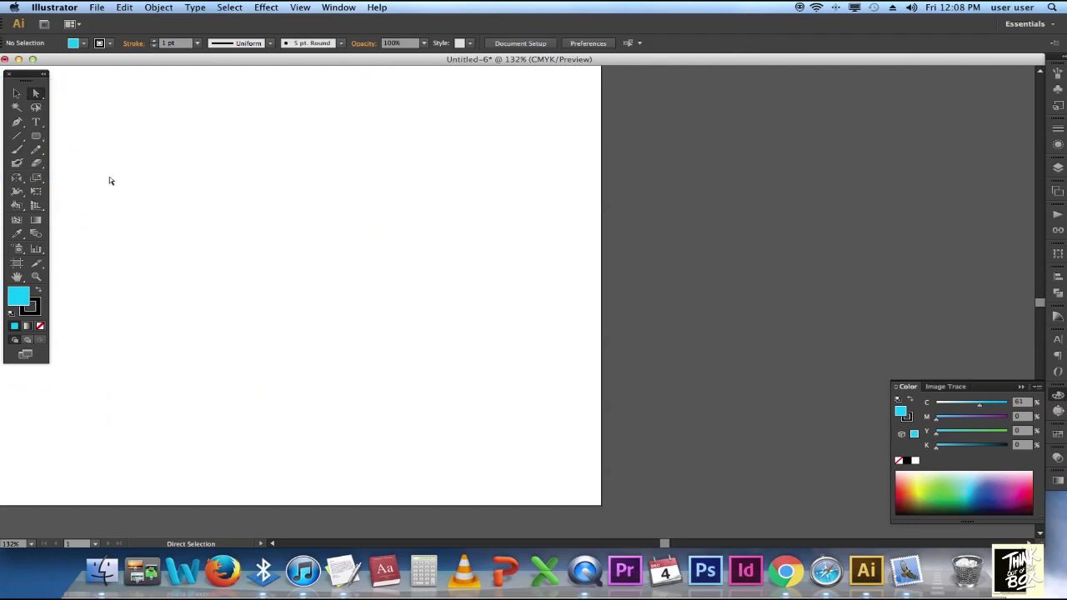
# Step: Draw four cyan ellipses: a large circle, a tall one, a flat wide one and a left one
pyautogui.moveTo(36, 136); pyautogui.dragTo(128, 167)
pyautogui.moveTo(36, 136); pyautogui.dragTo(176, 170)
pyautogui.click(179, 171)
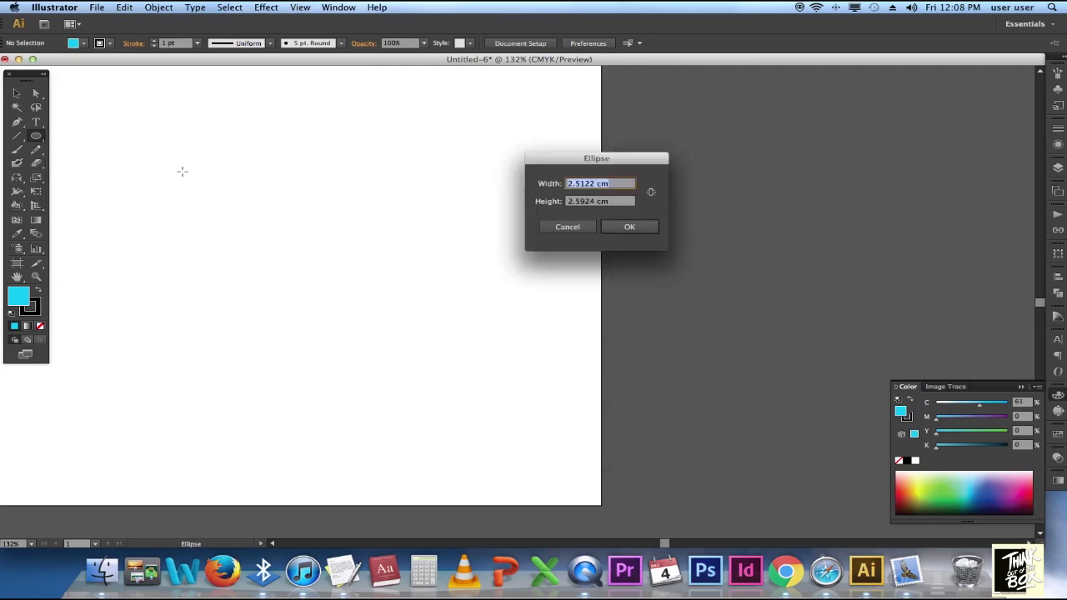
pyautogui.click(562, 228)
pyautogui.moveTo(261, 196); pyautogui.dragTo(483, 364)
pyautogui.moveTo(164, 107); pyautogui.dragTo(242, 221)
pyautogui.moveTo(310, 123); pyautogui.dragTo(479, 175)
pyautogui.hscroll(-10, 391, 220)
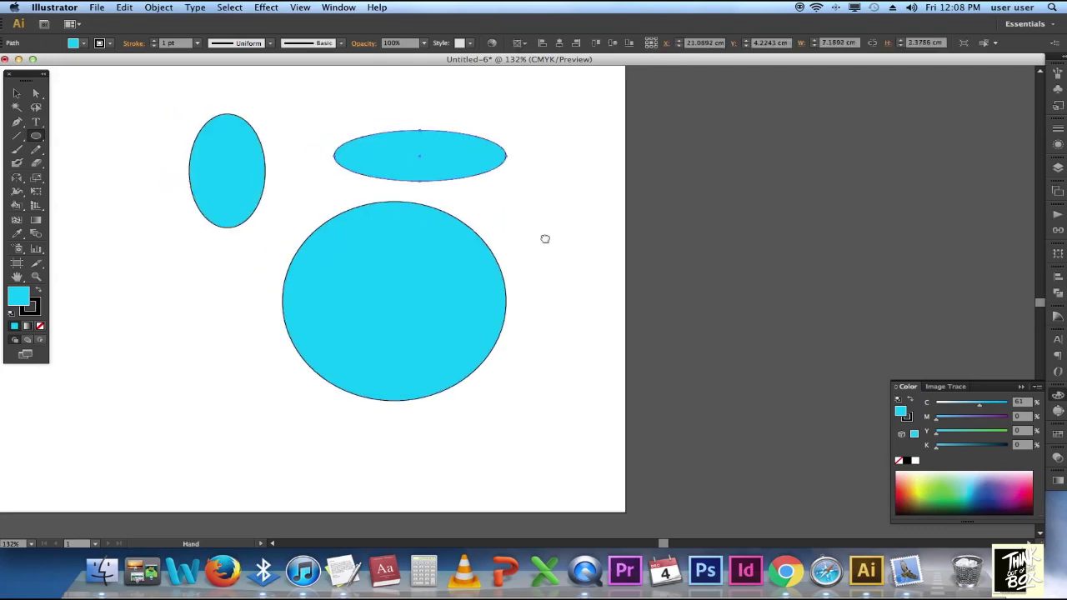
pyautogui.moveTo(216, 197); pyautogui.dragTo(347, 314)
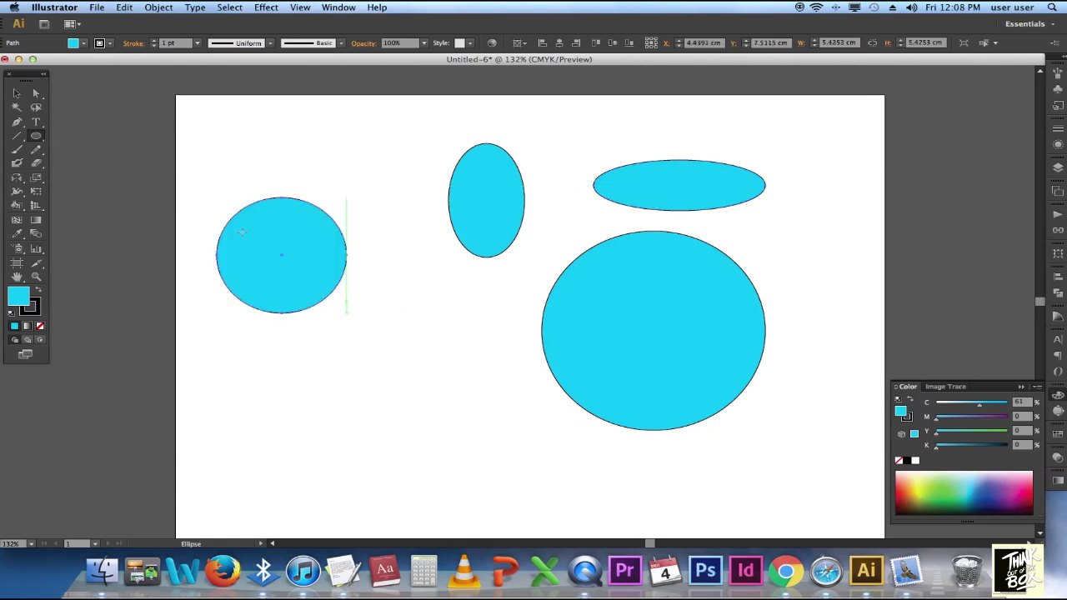
# Step: Create a 7 × 7 cm circle overlapping the left ellipse
pyautogui.click(40, 139)
pyautogui.click(83, 162)
pyautogui.click(254, 174)
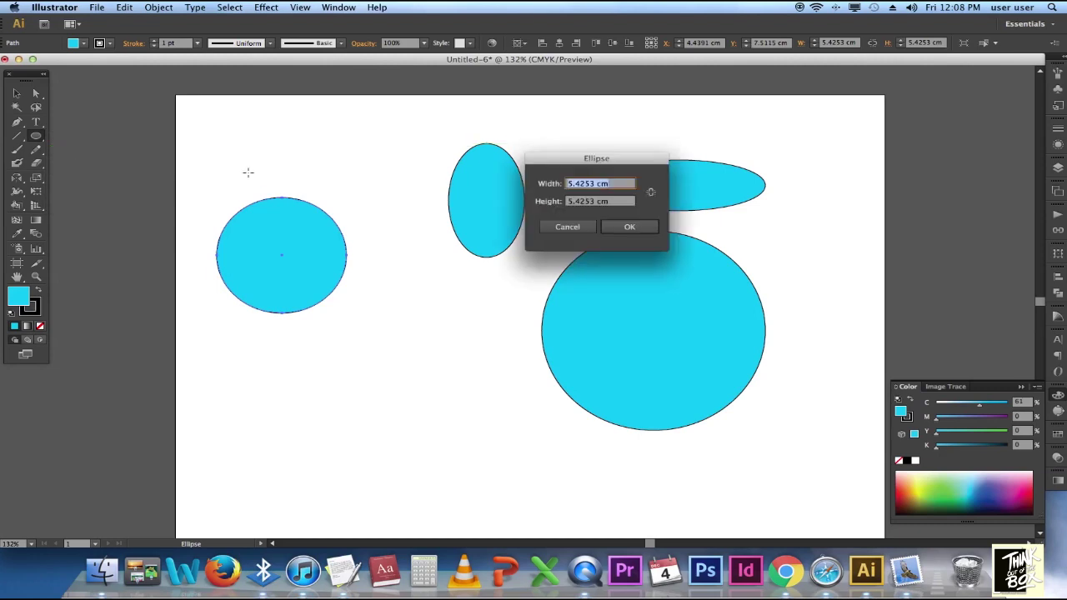
pyautogui.write('7')
pyautogui.press('Tab')
pyautogui.write('7')
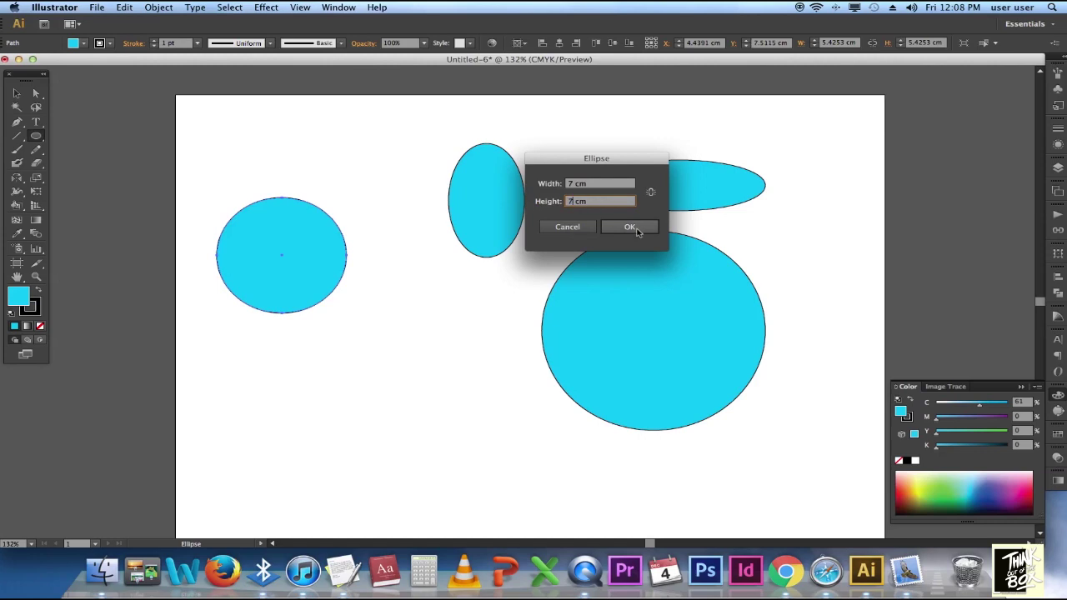
pyautogui.click(636, 230)
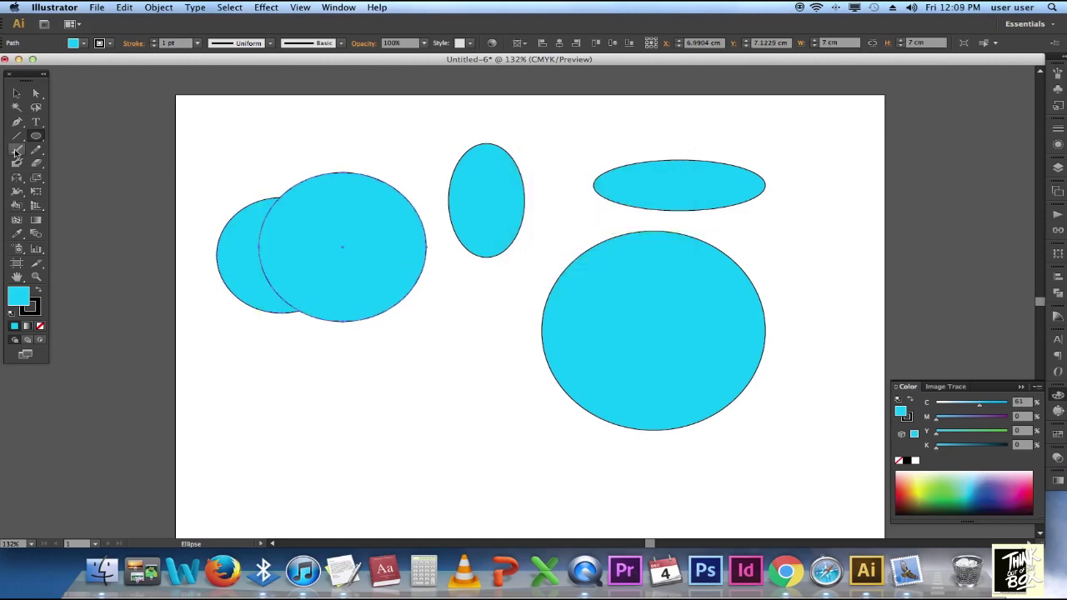
# Step: Draw a polygon with the Polygon tool, adjusting its side count while dragging
pyautogui.moveTo(36, 136); pyautogui.dragTo(111, 182)
pyautogui.scroll(-3, 293, 263)
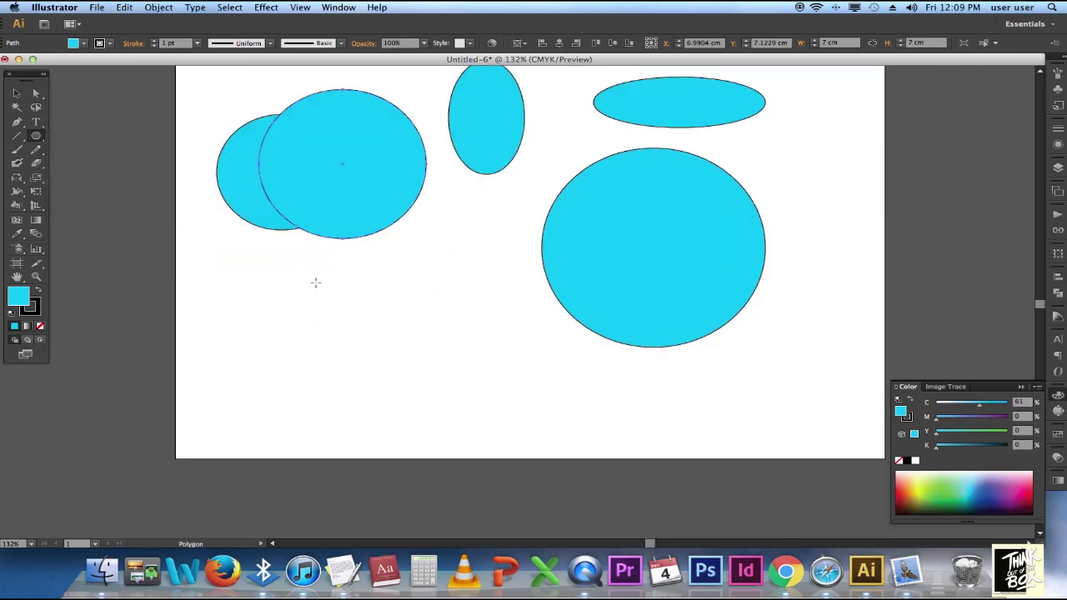
pyautogui.moveTo(312, 285); pyautogui.dragTo(524, 374)
pyautogui.press('Up')
pyautogui.press('Up')
pyautogui.press('Up')
pyautogui.press('Up')
pyautogui.press('Up')
pyautogui.press('Up')
pyautogui.press('Up')
pyautogui.press('Up')
pyautogui.press('Up')
pyautogui.press('Up')
pyautogui.press('Up')
pyautogui.press('Up')
pyautogui.press('Down')
pyautogui.press('Down')
pyautogui.press('Down')
pyautogui.press('Down')
pyautogui.press('Down')
pyautogui.press('Down')
pyautogui.press('Down')
pyautogui.press('Down')
pyautogui.press('Down')
pyautogui.press('Down')
pyautogui.press('Down')
pyautogui.press('Down')
pyautogui.press('Up')
pyautogui.press('Up')
pyautogui.press('Up')
pyautogui.press('Up')
pyautogui.press('Up')
pyautogui.press('Up')
pyautogui.press('Up')
pyautogui.press('Down')
pyautogui.press('Down')
pyautogui.press('Down')
pyautogui.press('Down')
pyautogui.press('Down')
pyautogui.press('Down')
pyautogui.press('Down')
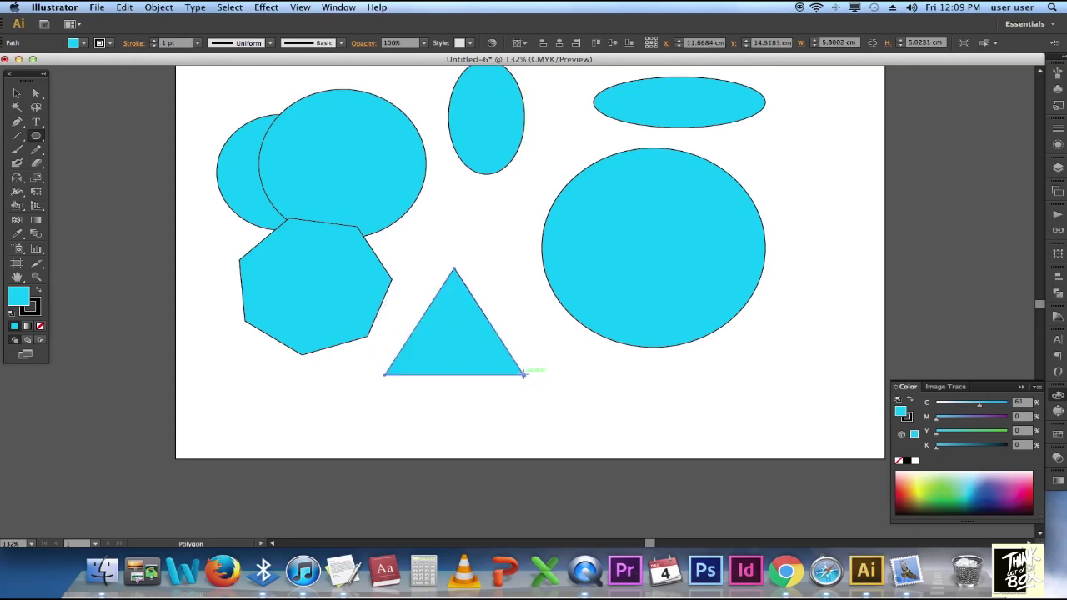
# Step: Draw a smaller polygon below the triangle with extra sides
pyautogui.moveTo(418, 392)
pyautogui.mouseDown()
pyautogui.moveTo(473, 430)
pyautogui.moveTo(461, 425)
pyautogui.mouseUp()
pyautogui.press('Up')
pyautogui.press('Up')
pyautogui.press('Up')
pyautogui.press('Up')
pyautogui.press('b')
pyautogui.click(36, 136)
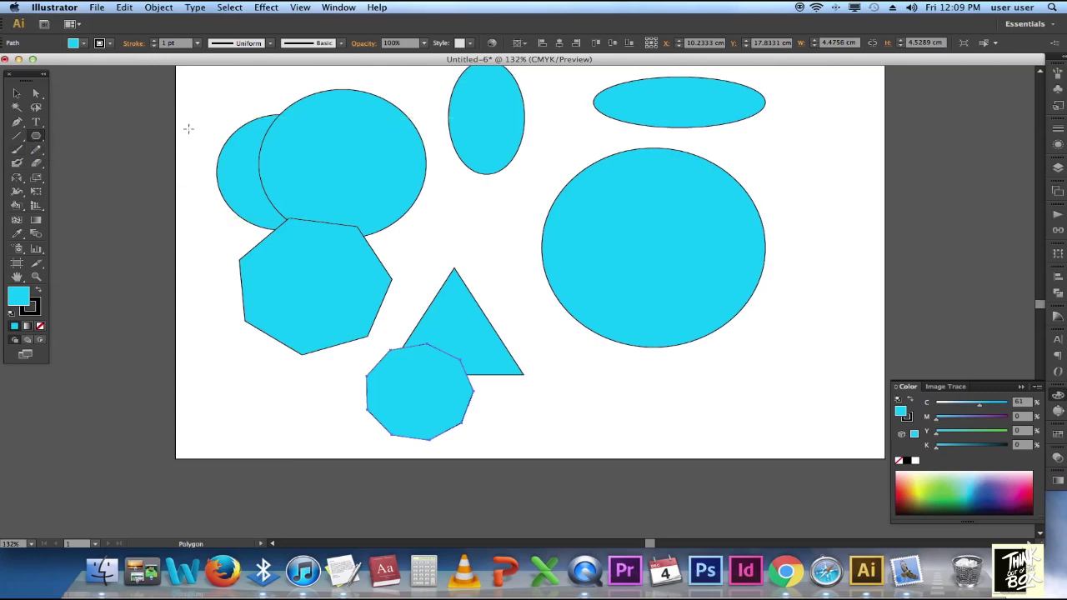
# Step: Create an 8-sided polygon of 5 cm radius, then select all shapes
pyautogui.click(582, 388)
pyautogui.click(472, 268)
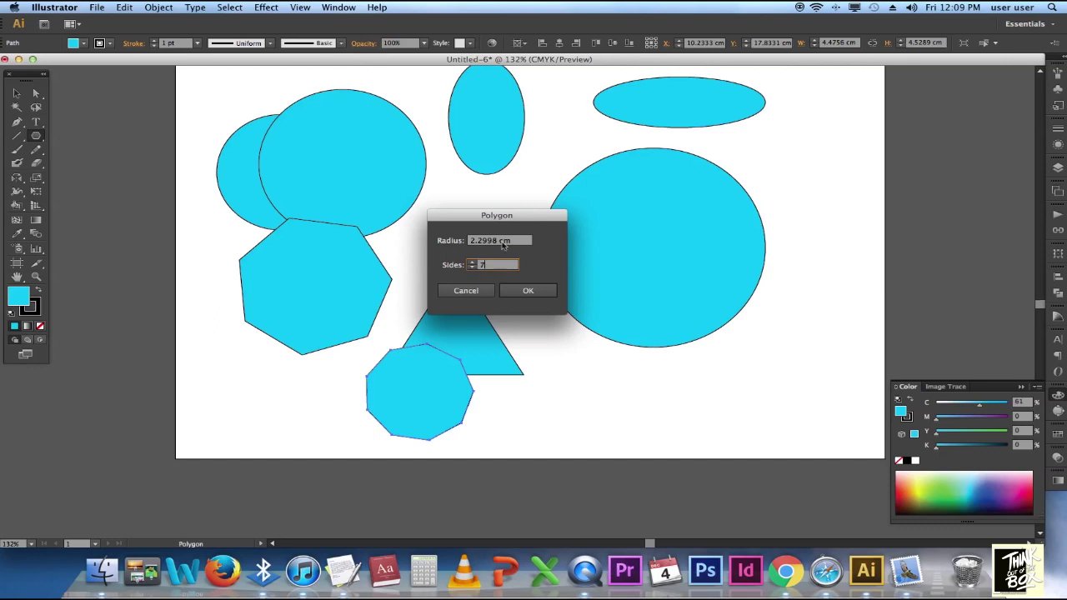
pyautogui.click(497, 242)
pyautogui.write('5')
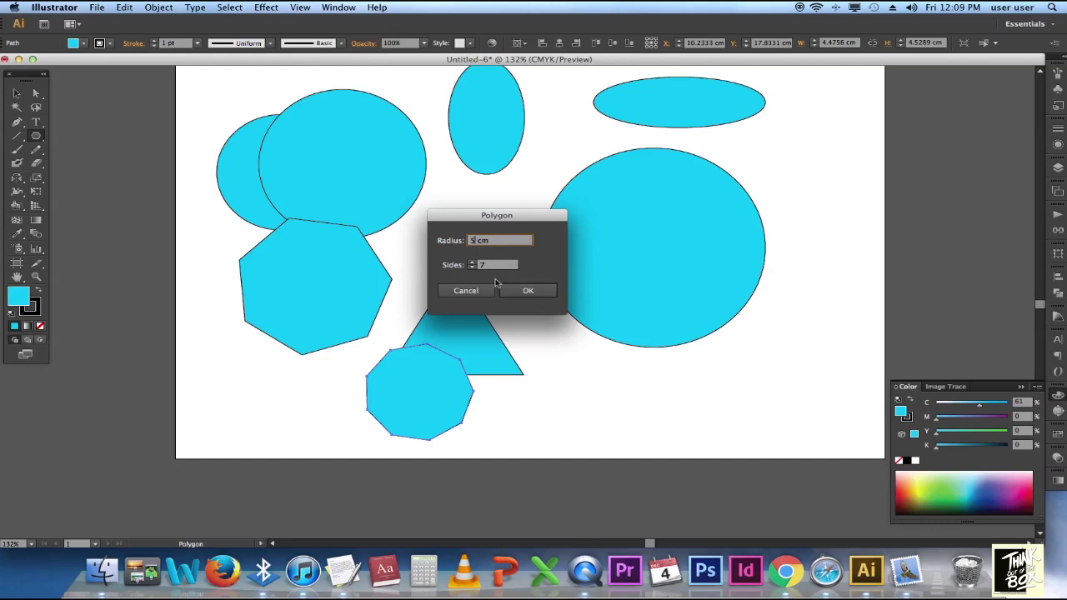
pyautogui.click(471, 262)
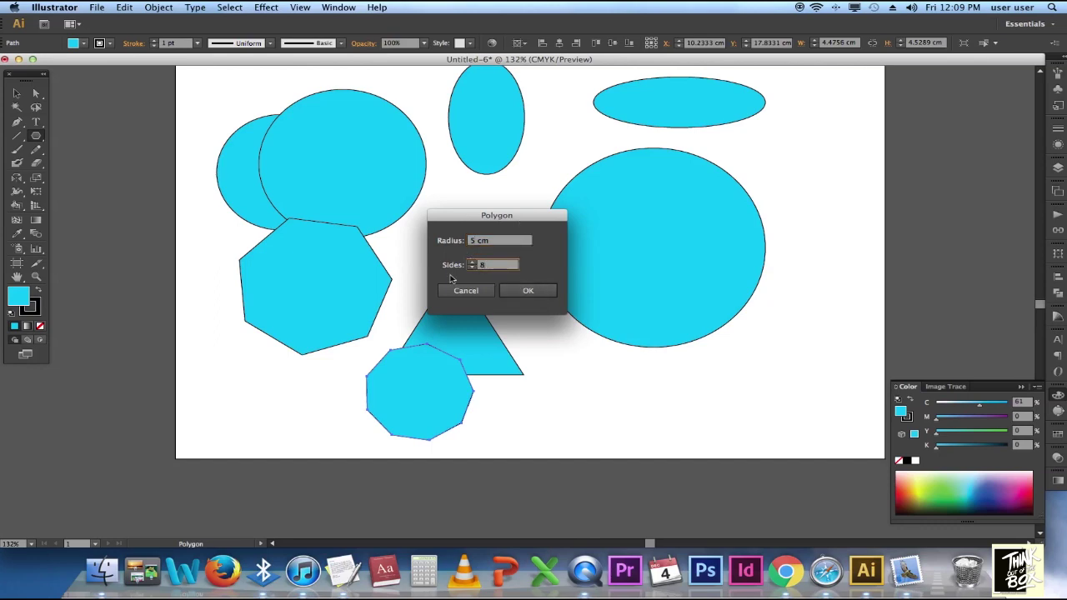
pyautogui.click(530, 292)
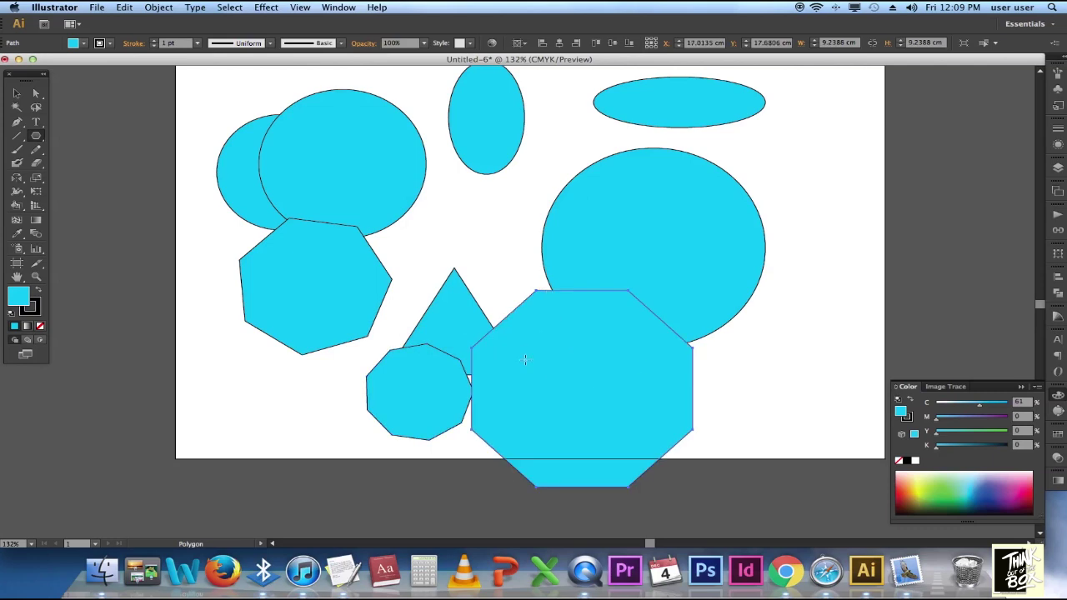
pyautogui.press('v')
pyautogui.press('super+a')
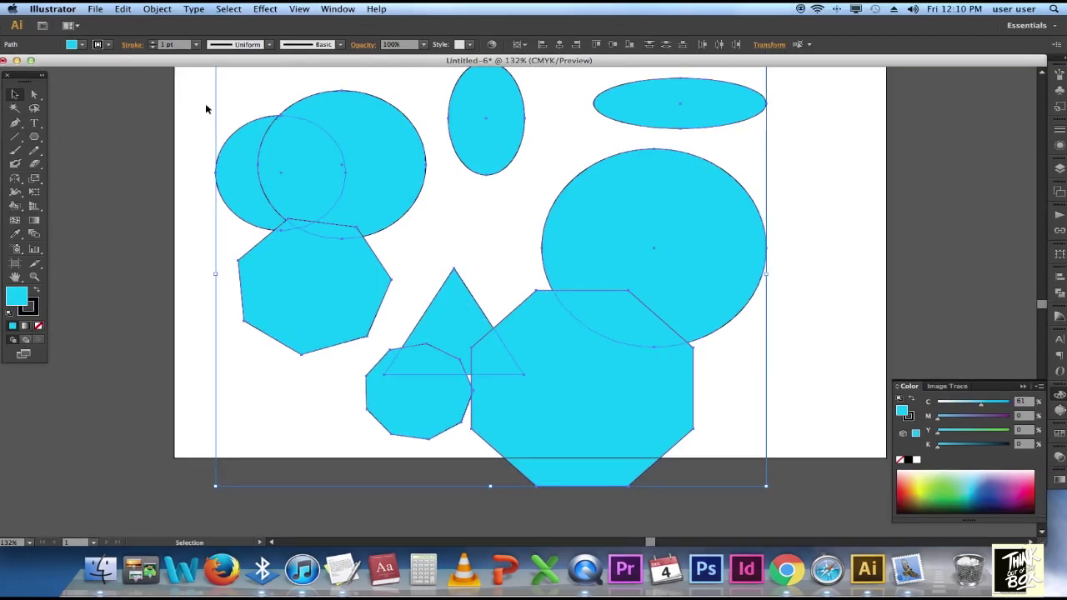
# Step: Delete all shapes and draw a star at the upper left with more points
pyautogui.press('Delete')
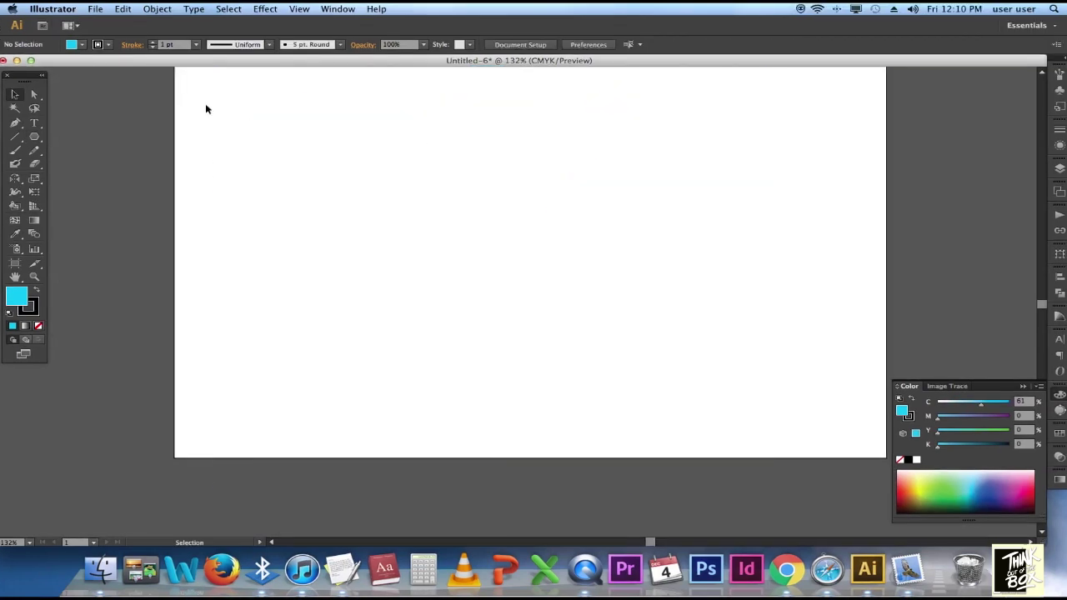
pyautogui.click(34, 136)
pyautogui.moveTo(102, 173); pyautogui.dragTo(122, 193)
pyautogui.moveTo(359, 148); pyautogui.dragTo(436, 200)
pyautogui.press('Up')
pyautogui.press('Up')
pyautogui.press('Up')
pyautogui.press('Up')
pyautogui.press('Up')
pyautogui.press('Up')
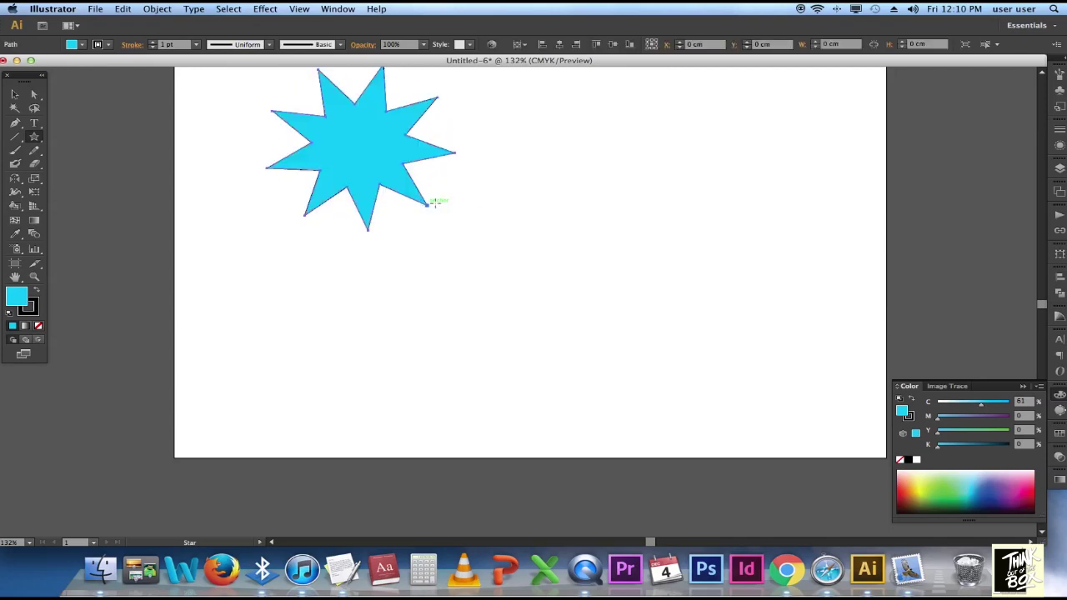
# Step: Draw a many-pointed star to the right, a third star below, and a small rotated star
pyautogui.moveTo(563, 161); pyautogui.dragTo(606, 223)
pyautogui.press('Up')
pyautogui.press('Up')
pyautogui.press('Up')
pyautogui.press('Up')
pyautogui.press('Up')
pyautogui.press('Up')
pyautogui.press('Up')
pyautogui.press('Up')
pyautogui.press('Up')
pyautogui.press('Up')
pyautogui.press('Up')
pyautogui.press('Up')
pyautogui.press('Up')
pyautogui.press('Up')
pyautogui.press('Up')
pyautogui.press('Up')
pyautogui.press('Up')
pyautogui.press('Up')
pyautogui.press('Up')
pyautogui.press('Up')
pyautogui.press('Up')
pyautogui.moveTo(411, 282); pyautogui.dragTo(621, 332)
pyautogui.press('Down')
pyautogui.press('Down')
pyautogui.press('Down')
pyautogui.press('Down')
pyautogui.press('Down')
pyautogui.press('Down')
pyautogui.press('Down')
pyautogui.press('Down')
pyautogui.press('Down')
pyautogui.press('Down')
pyautogui.press('Down')
pyautogui.press('Down')
pyautogui.press('Down')
pyautogui.press('Down')
pyautogui.press('Down')
pyautogui.press('Down')
pyautogui.press('Down')
pyautogui.press('Down')
pyautogui.press('Down')
pyautogui.press('Down')
pyautogui.press('Down')
pyautogui.press('Down')
pyautogui.press('Down')
pyautogui.press('Down')
pyautogui.press('Down')
pyautogui.press('Down')
pyautogui.press('Down')
pyautogui.press('Down')
pyautogui.press('Down')
pyautogui.press('Down')
pyautogui.press('Down')
pyautogui.press('Down')
pyautogui.press('Down')
pyautogui.press('Up')
pyautogui.press('Up')
pyautogui.press('Up')
pyautogui.press('Up')
pyautogui.press('Up')
pyautogui.press('Up')
pyautogui.press('Up')
pyautogui.moveTo(606, 323); pyautogui.dragTo(606, 323)
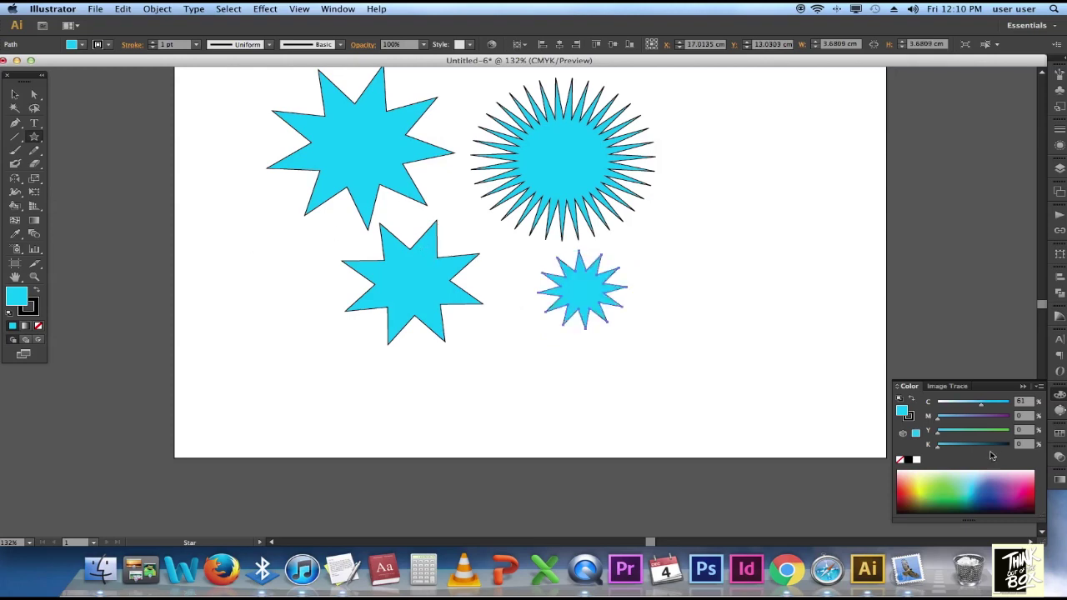
# Step: Turn the small star blue by adding magenta, then open the Star settings showing 12 points
pyautogui.click(997, 408)
pyautogui.moveTo(998, 416); pyautogui.dragTo(990, 417)
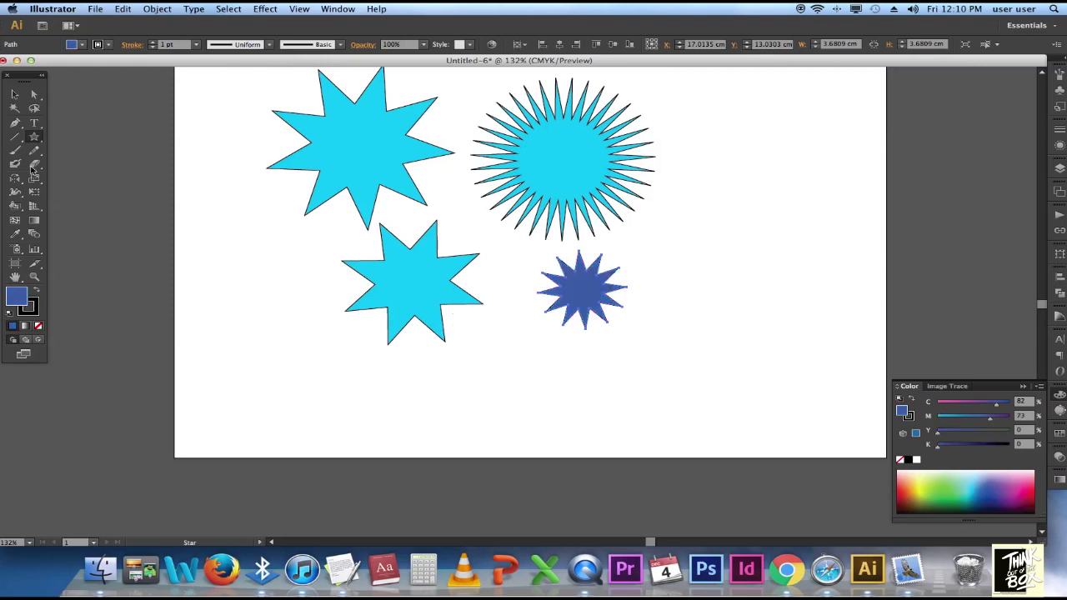
pyautogui.moveTo(34, 137); pyautogui.dragTo(88, 191)
pyautogui.click(252, 157)
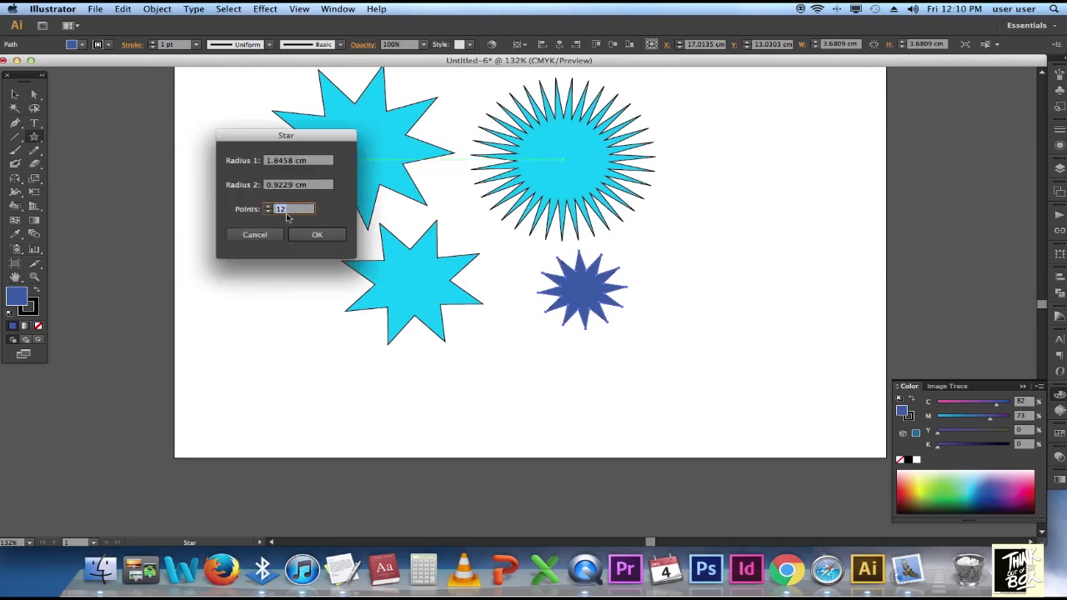